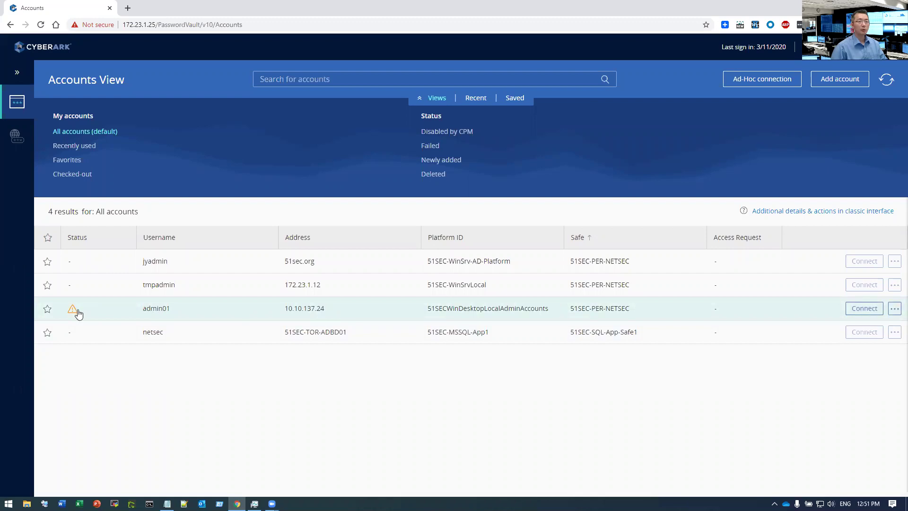
Check the CPM failure warning on admin01 (10.10.137.24) and open its account details.
mouse_move(78, 314)
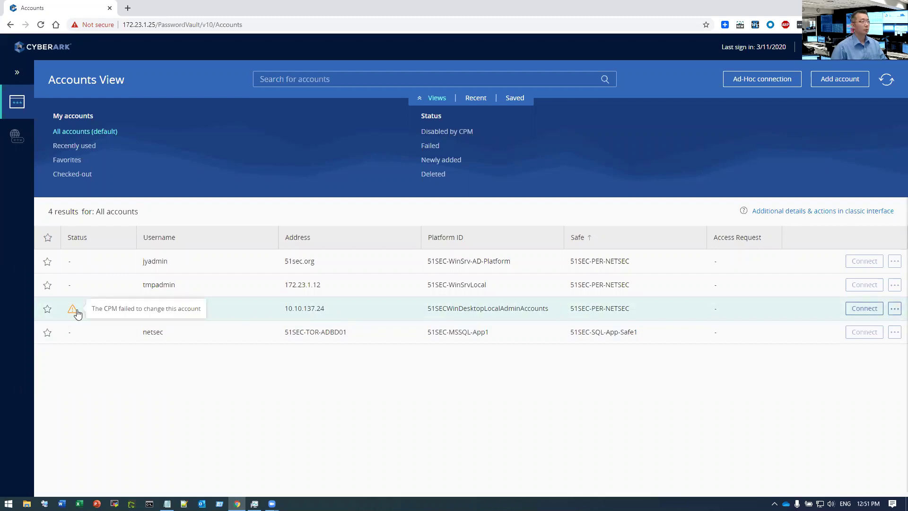
left_click(207, 308)
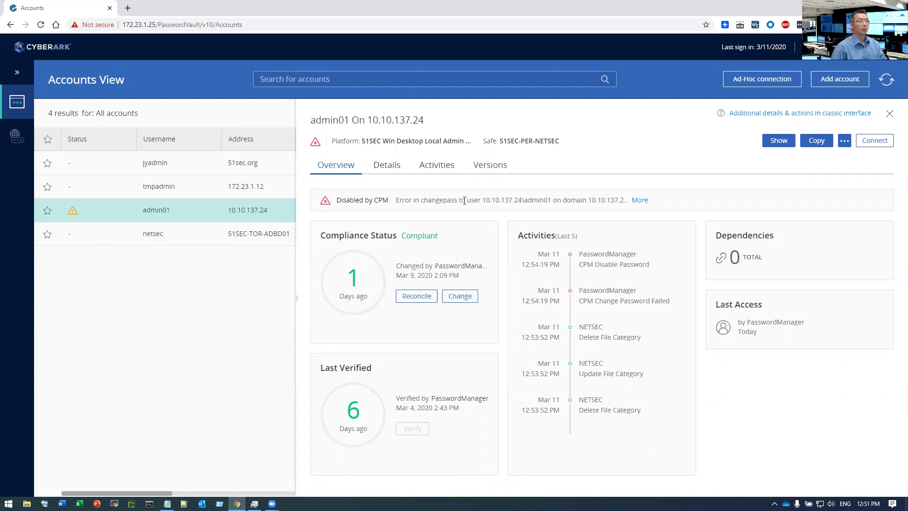
Review admin01's full CPM error details, noting the Access is denied cause.
left_click(639, 200)
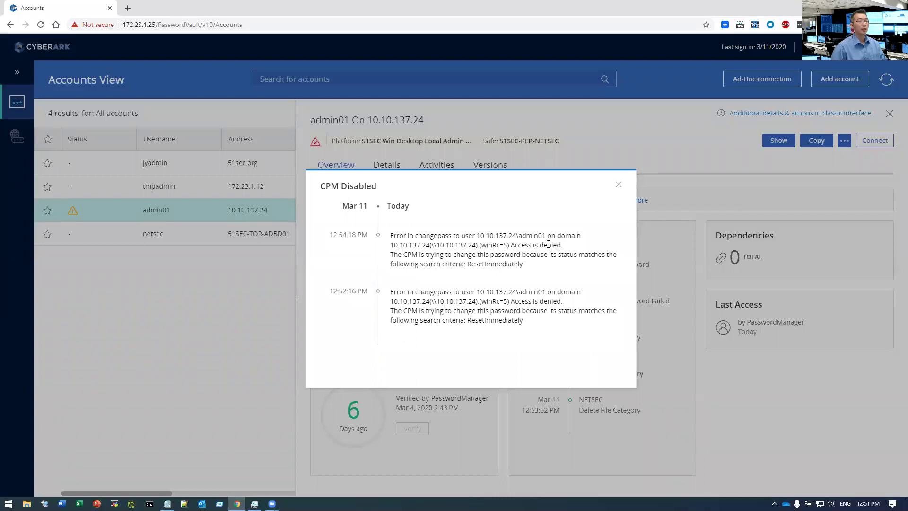
left_click_drag(570, 245, 511, 245)
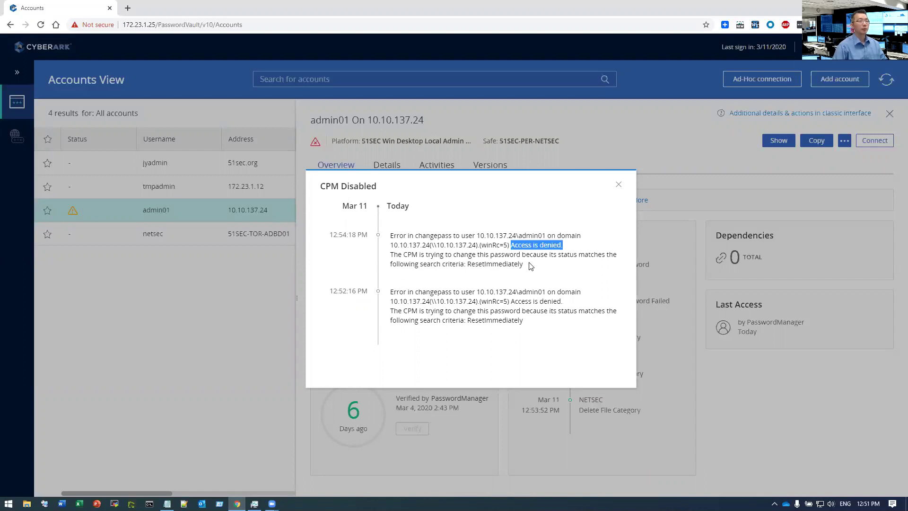
left_click(619, 186)
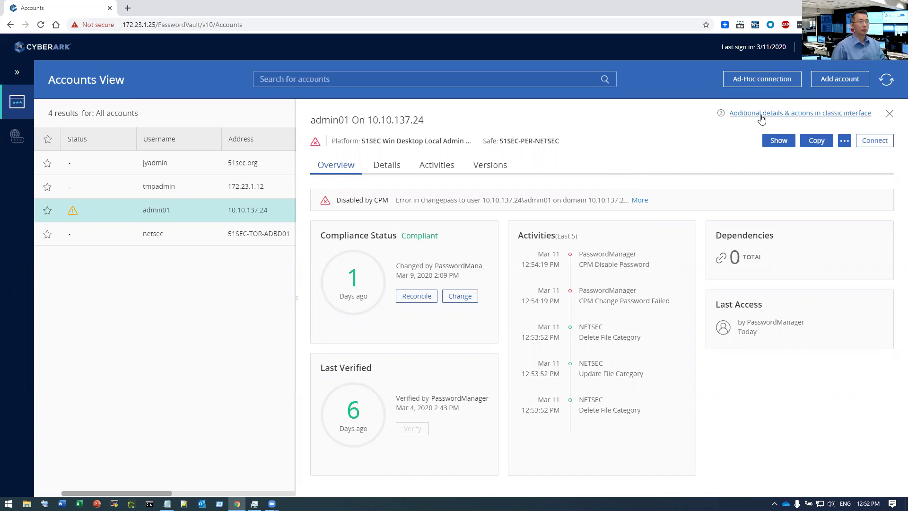
Mark admin01 for reconciliation, check its Reconcile Account status in classic view, then return to the list.
left_click(424, 296)
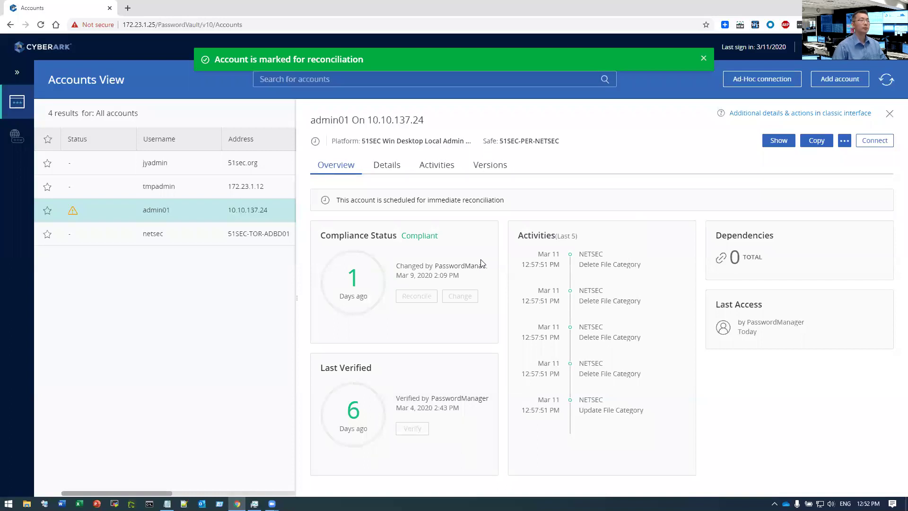
left_click(788, 114)
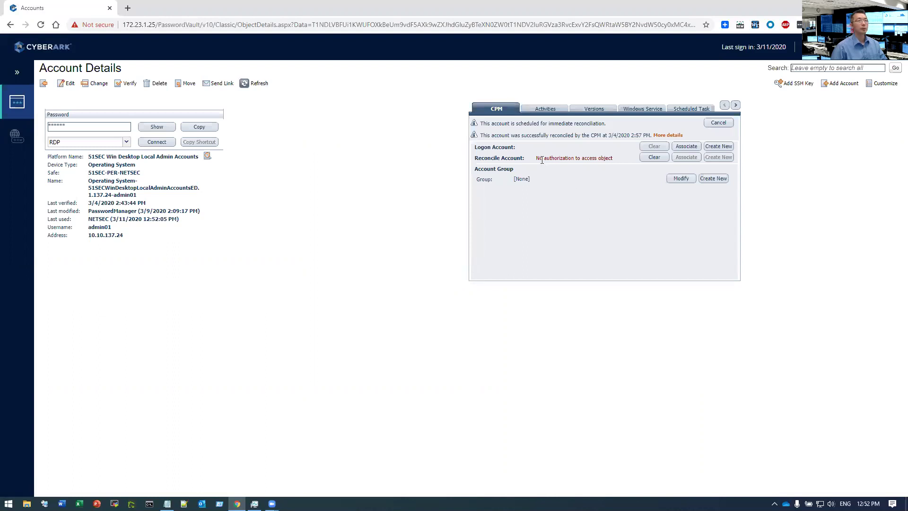
left_click_drag(507, 158, 619, 162)
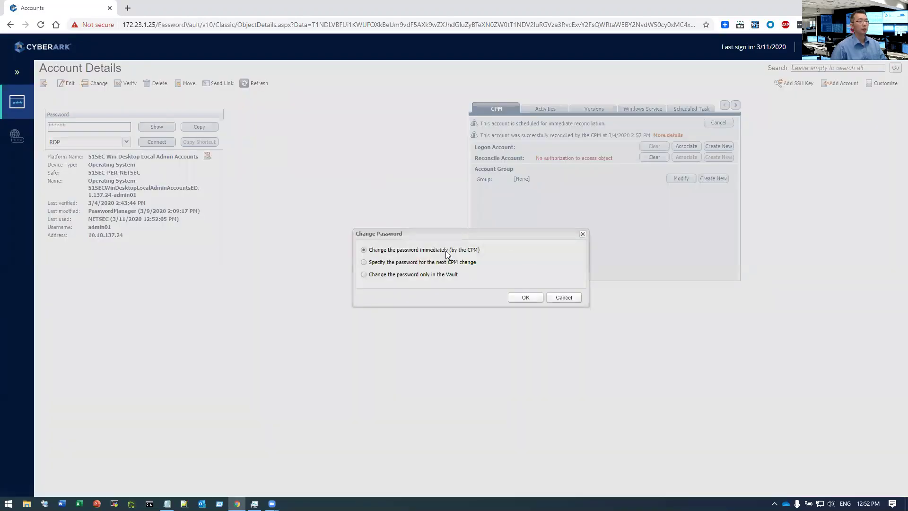
left_click(562, 296)
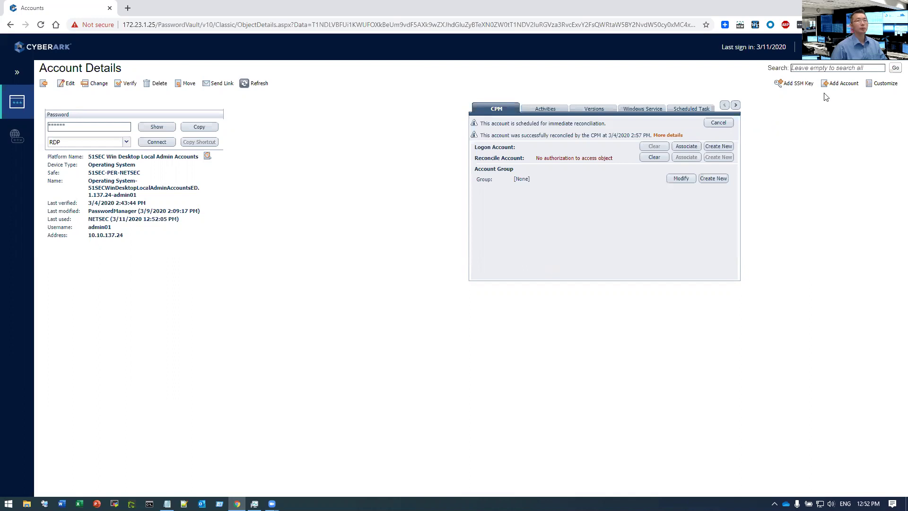
left_click(47, 84)
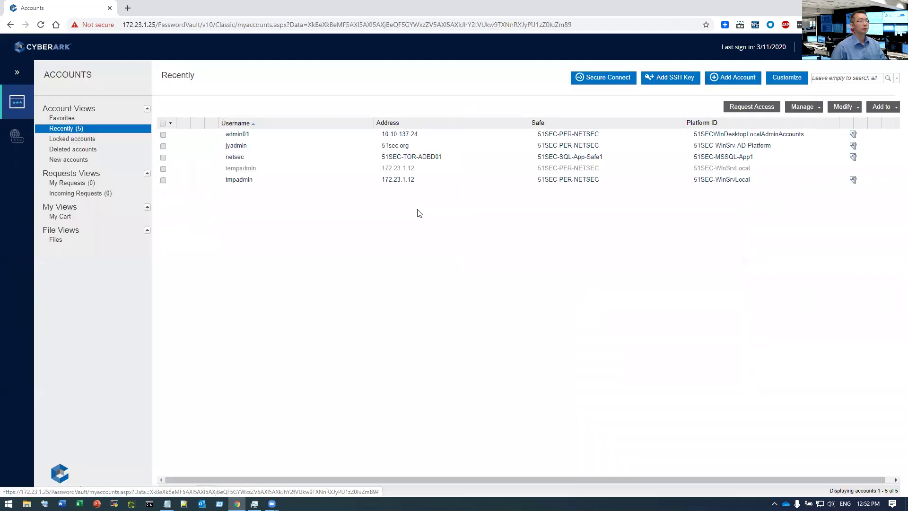
Reopen admin01 and have the CPM change its password immediately.
double_click(300, 137)
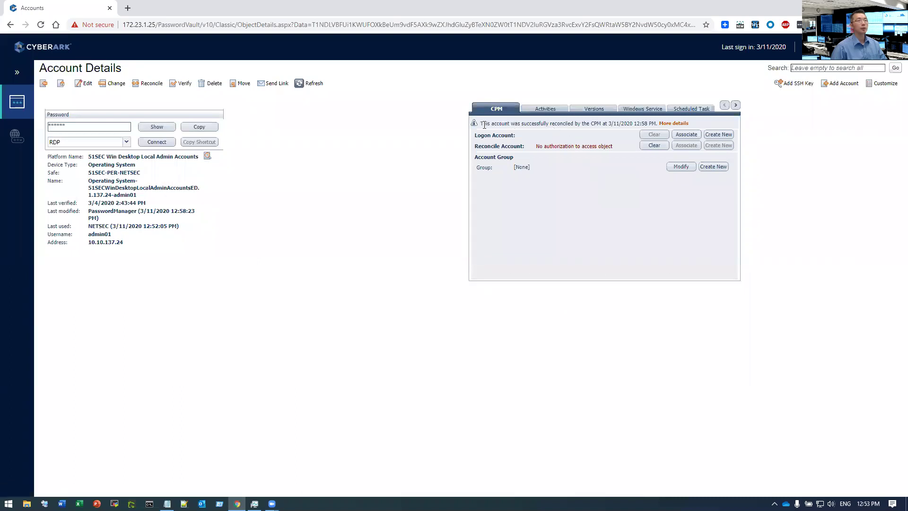
left_click_drag(484, 124, 652, 124)
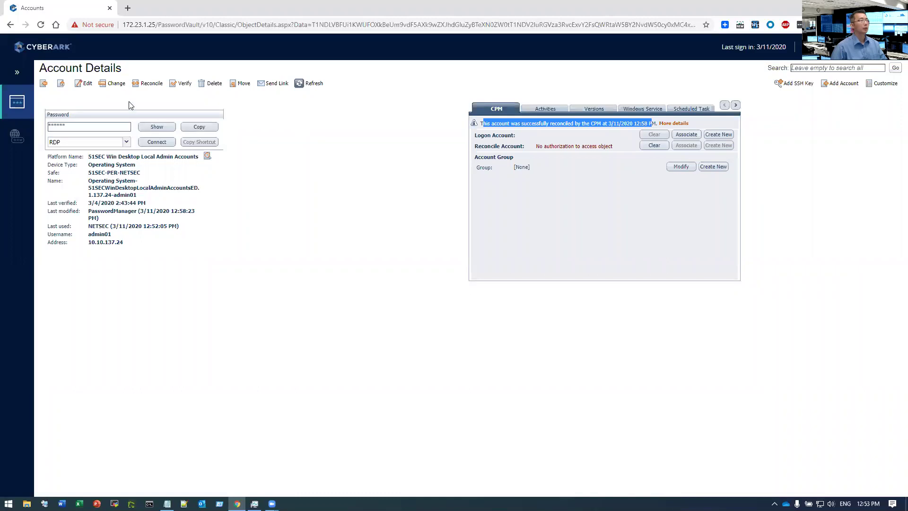
left_click(117, 83)
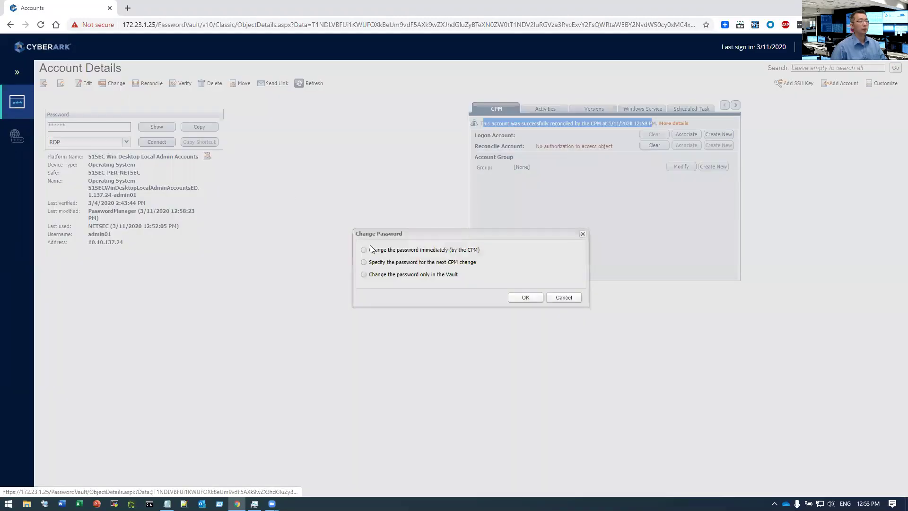
left_click(383, 250)
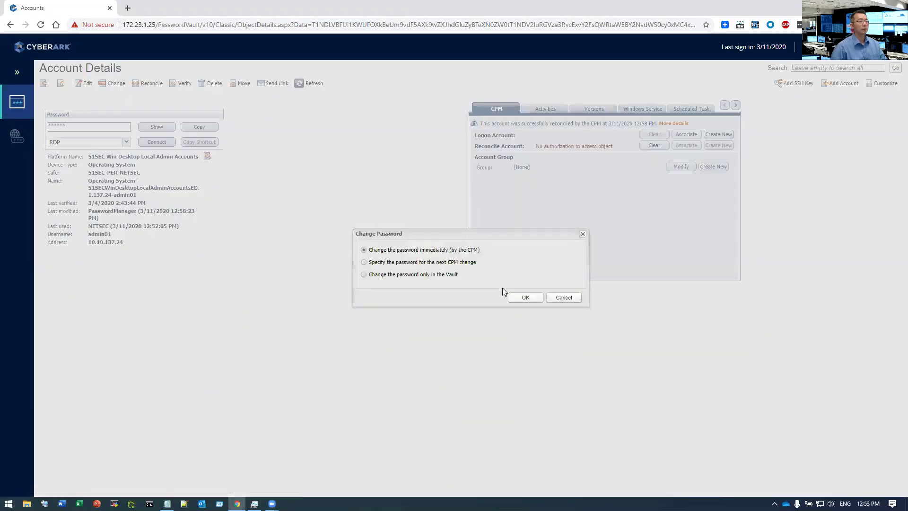
left_click(525, 297)
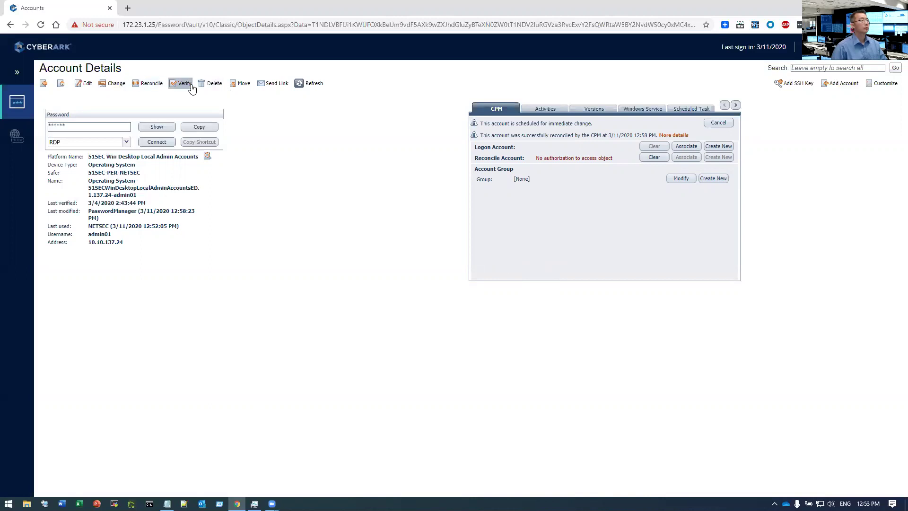
Reveal admin01's current password, copy it, and paste it into Notepad.
left_click(167, 124)
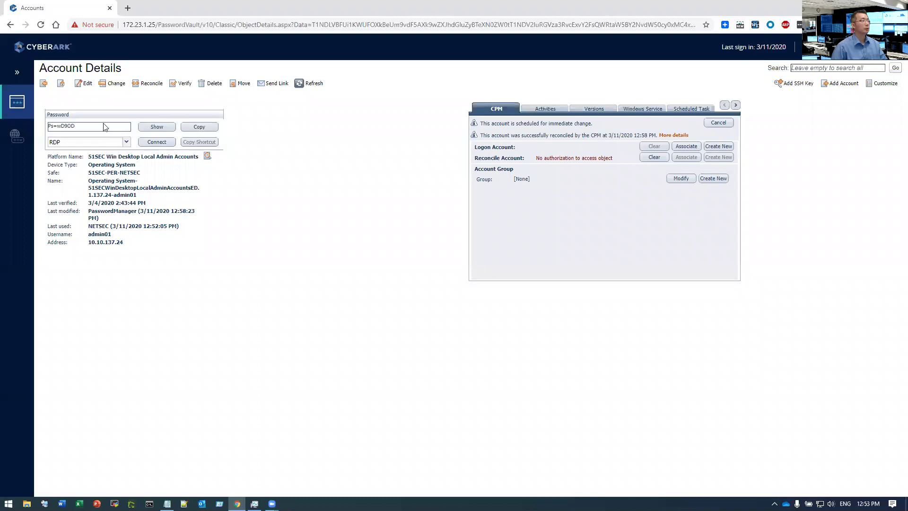
left_click_drag(99, 126, 49, 127)
right_click(49, 126)
left_click(56, 133)
key("alt+Tab")
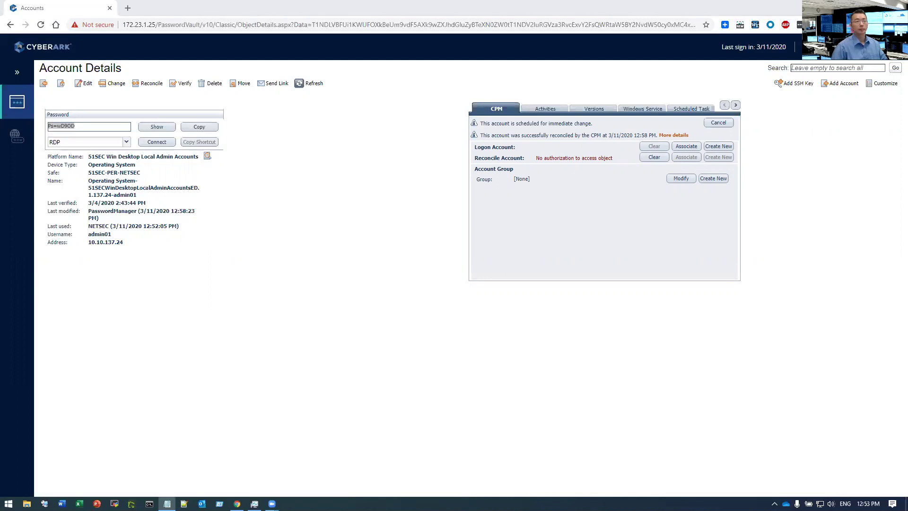
key("ctrl+v")
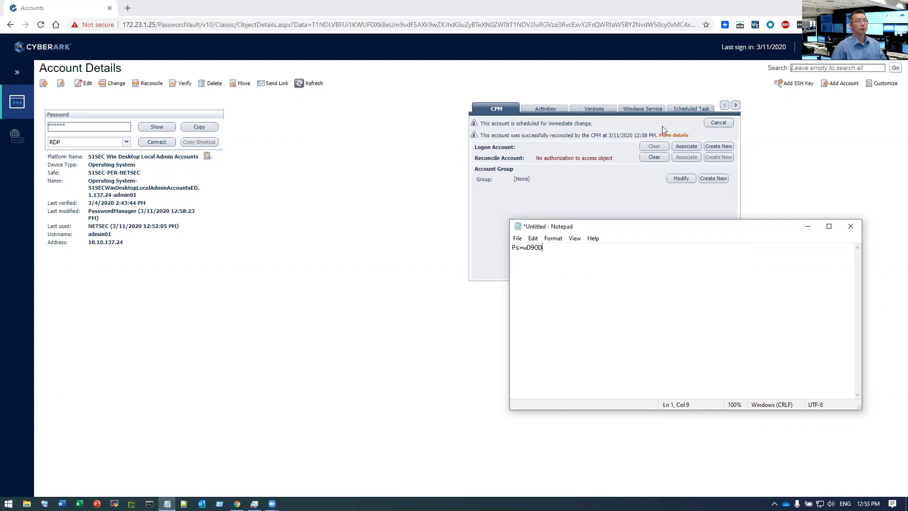
Open the latest CPM Disable Password activity and inspect its Access is denied failure reason.
left_click(548, 112)
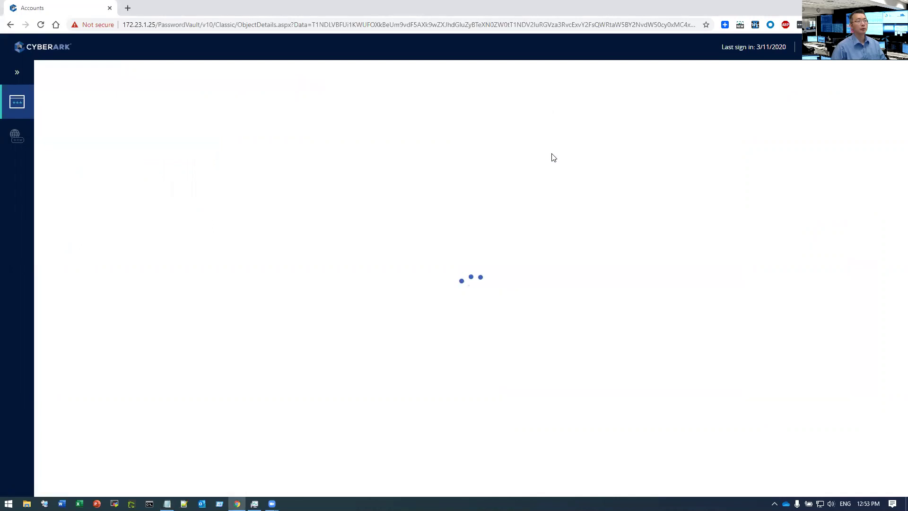
double_click(561, 134)
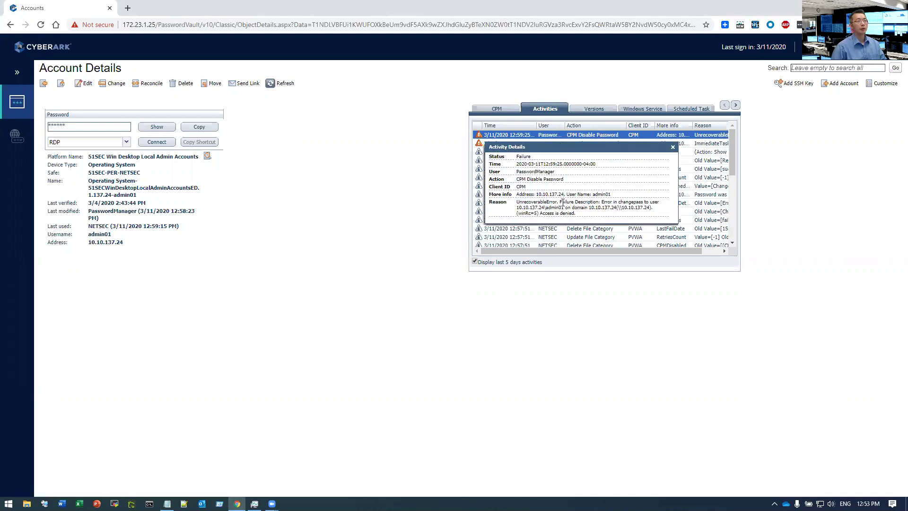
left_click_drag(560, 202, 643, 204)
left_click_drag(540, 214, 587, 216)
Sign out, then sign back in as the administrator user with its password.
left_click(832, 47)
left_click(739, 210)
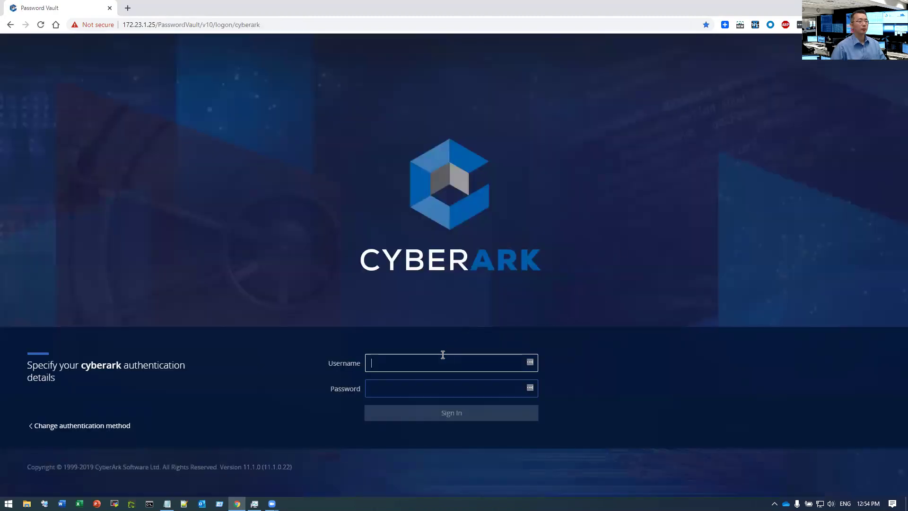
type("administrator")
key("Tab")
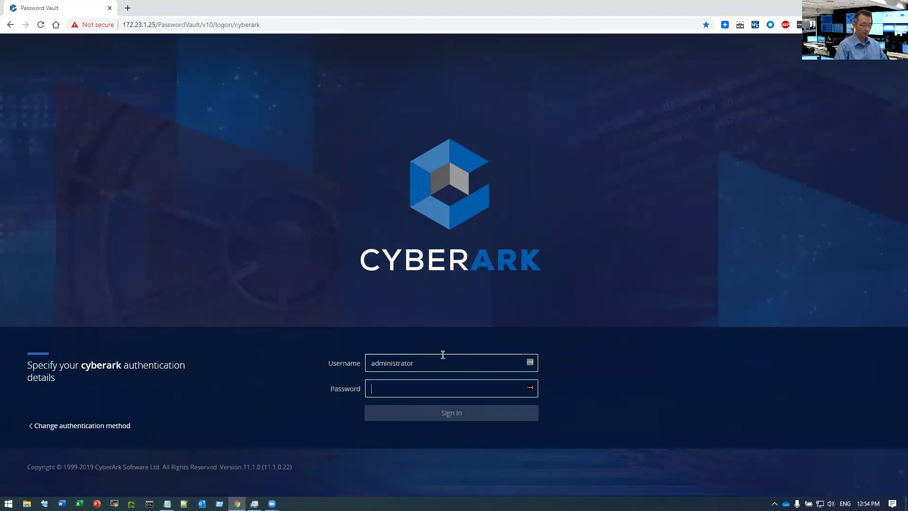
type("•")
key("BackSpace")
type("•••••")
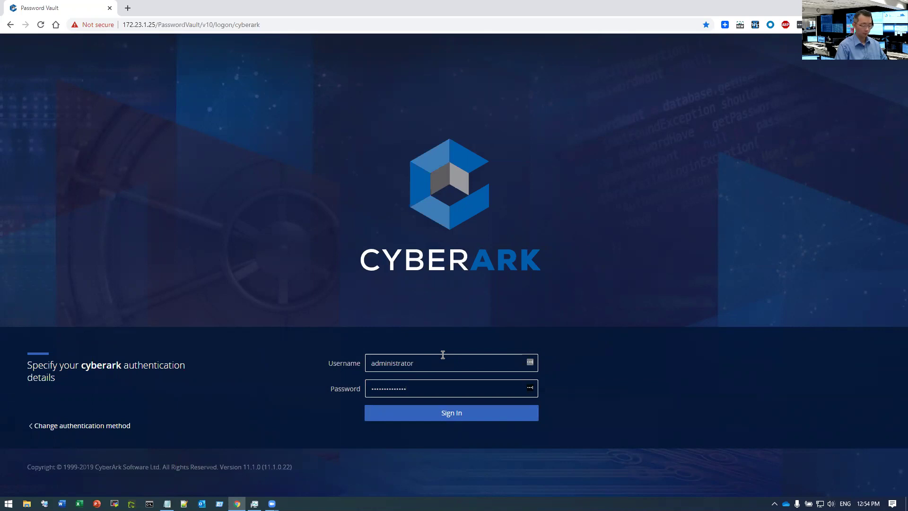
key("Return")
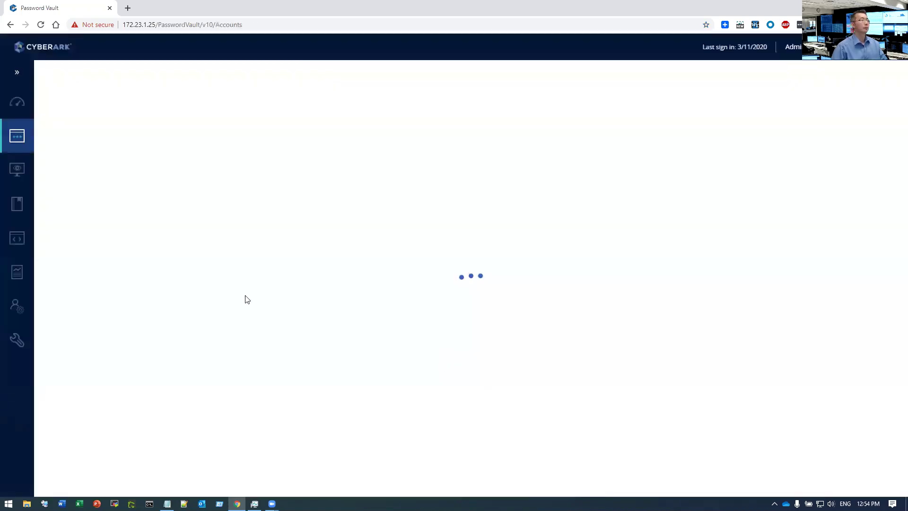
Go through the sidebar Administration sections to Platform Management.
left_click(16, 169)
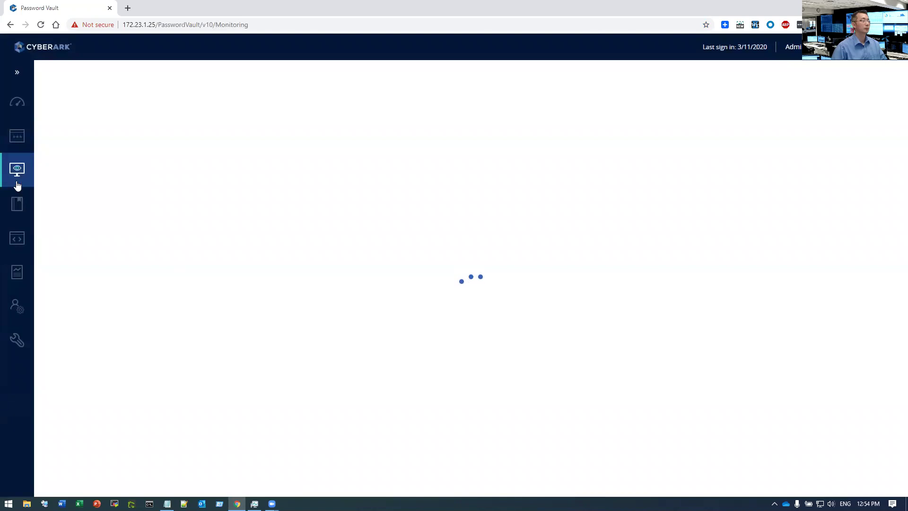
left_click(16, 313)
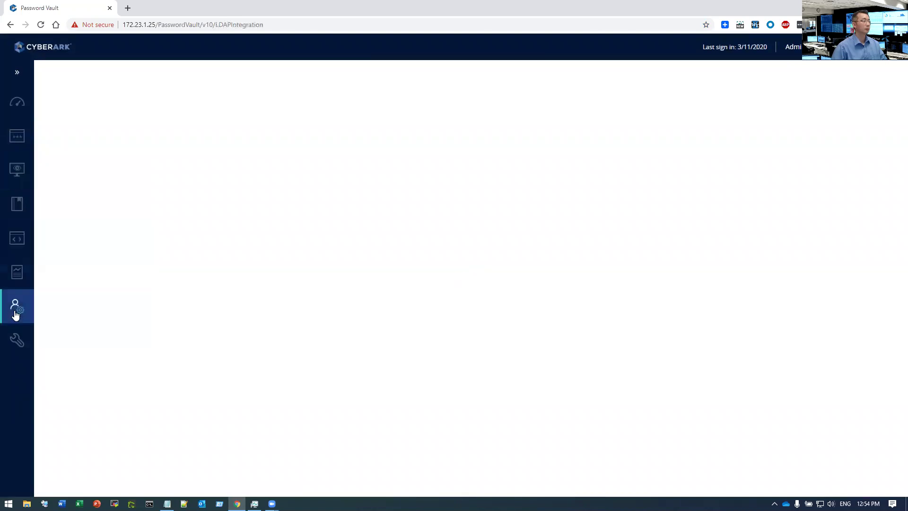
left_click(15, 336)
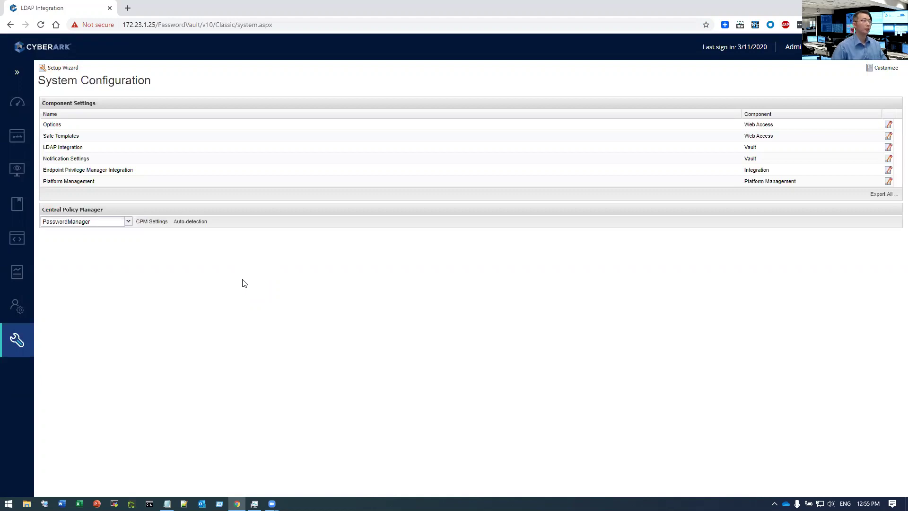
left_click(143, 186)
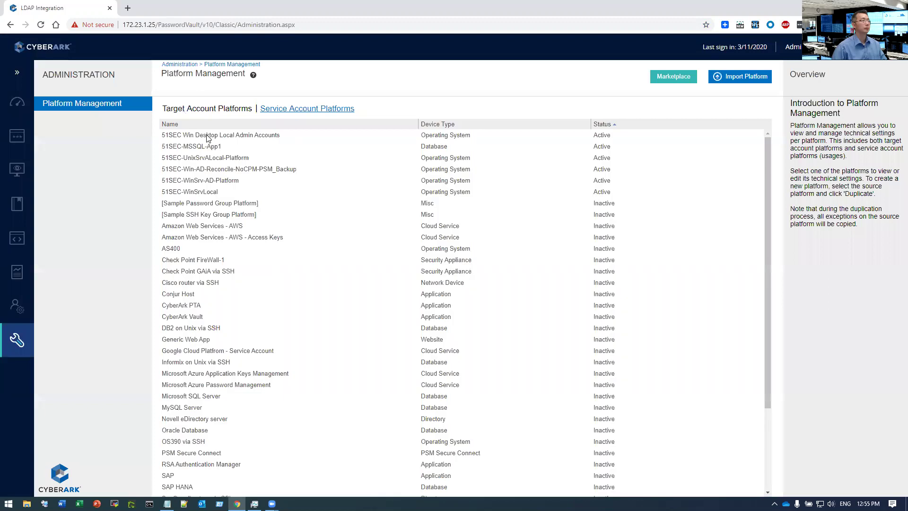
Edit the 51SEC Win Desktop Local Admin Accounts platform and show its Automatic Password Management Additional Policy Settings.
left_click(207, 136)
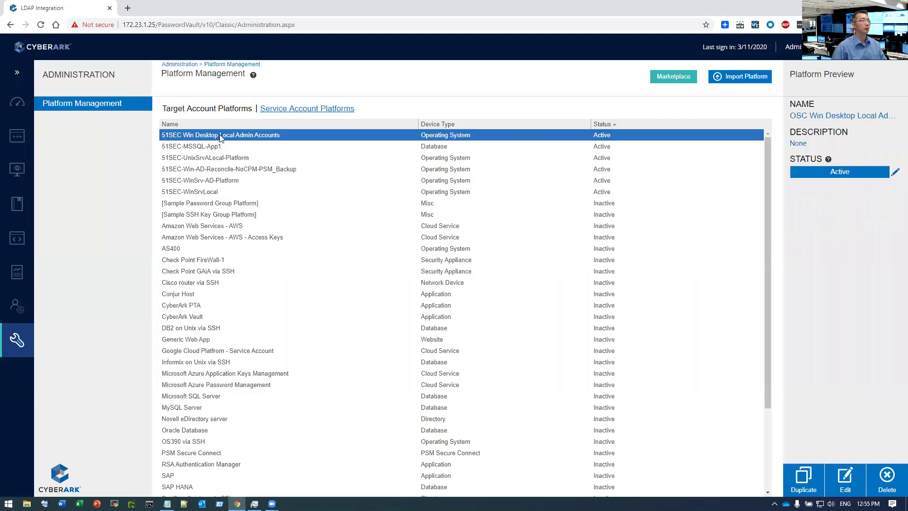
left_click(849, 480)
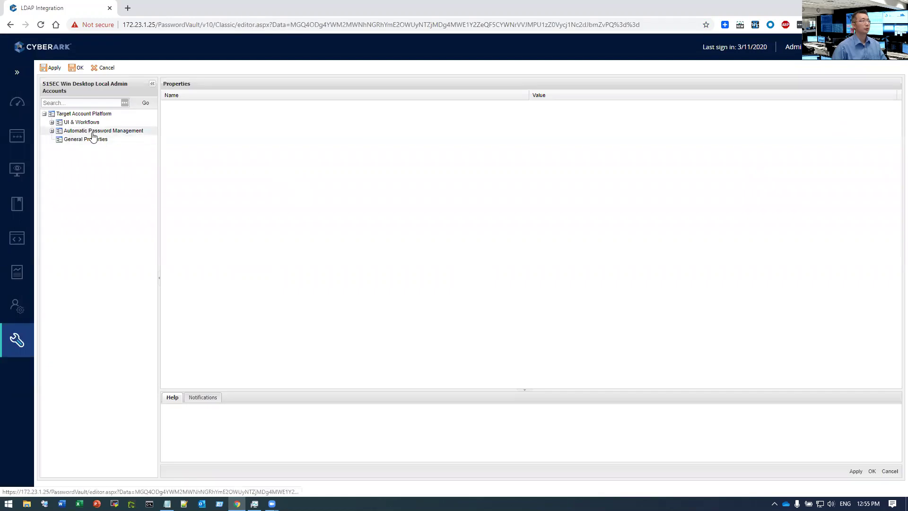
left_click(52, 131)
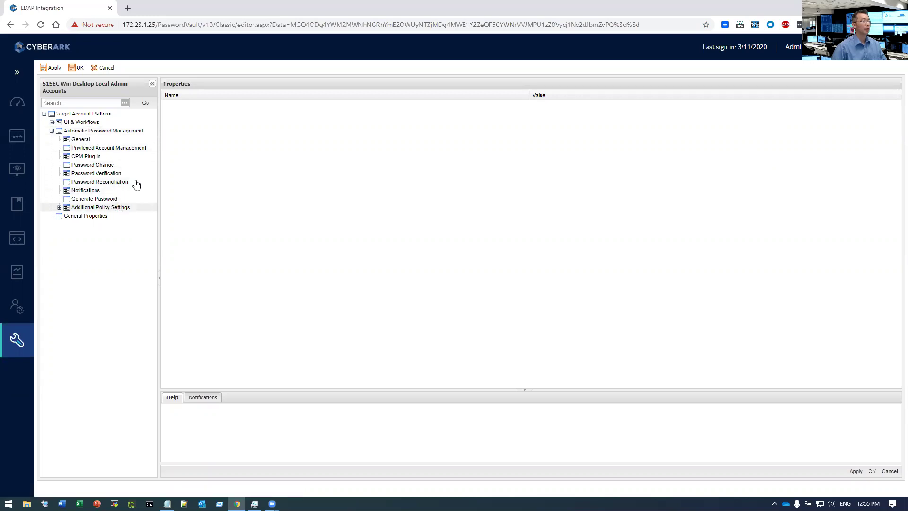
right_click(141, 130)
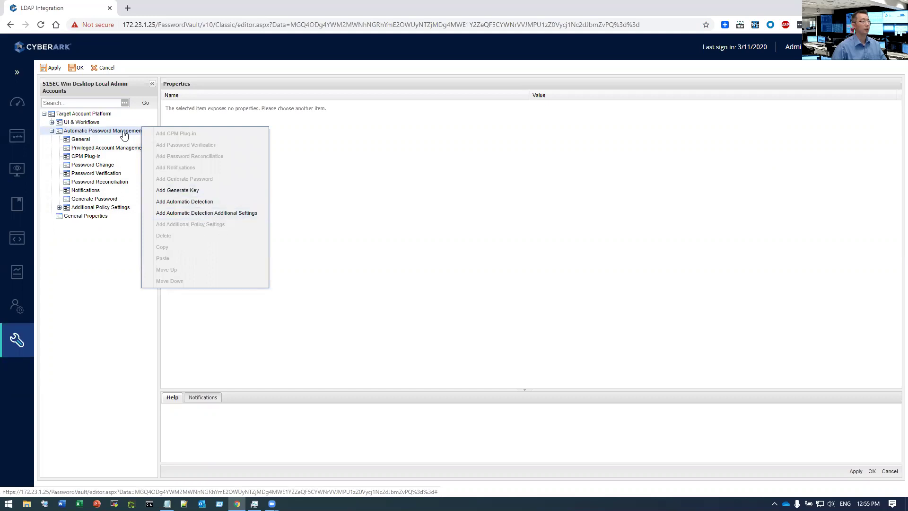
left_click(112, 210)
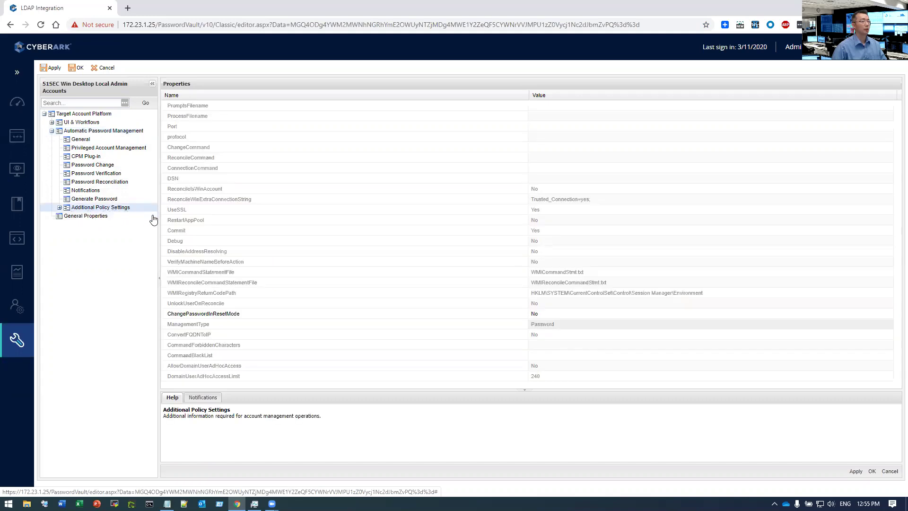
Change ChangePasswordInResetMode from No to Yes, apply, then save and close the platform.
left_click(218, 315)
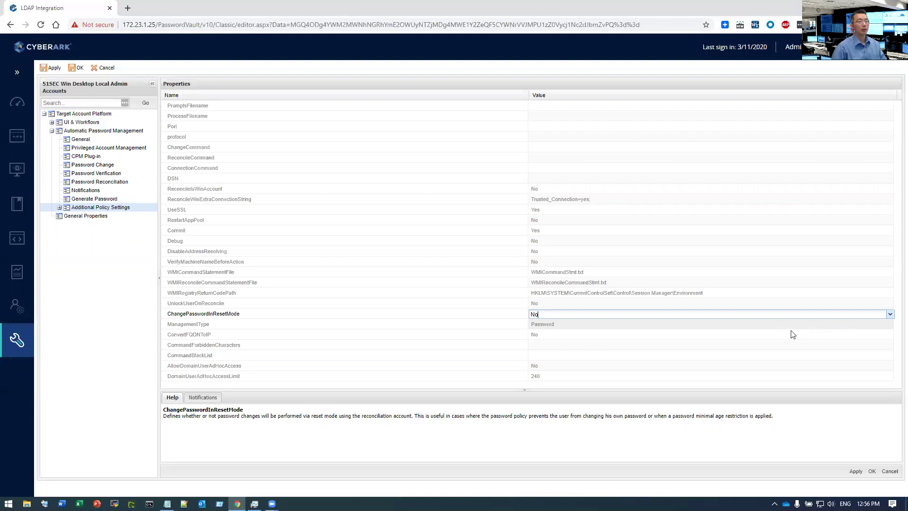
left_click(890, 315)
left_click(856, 325)
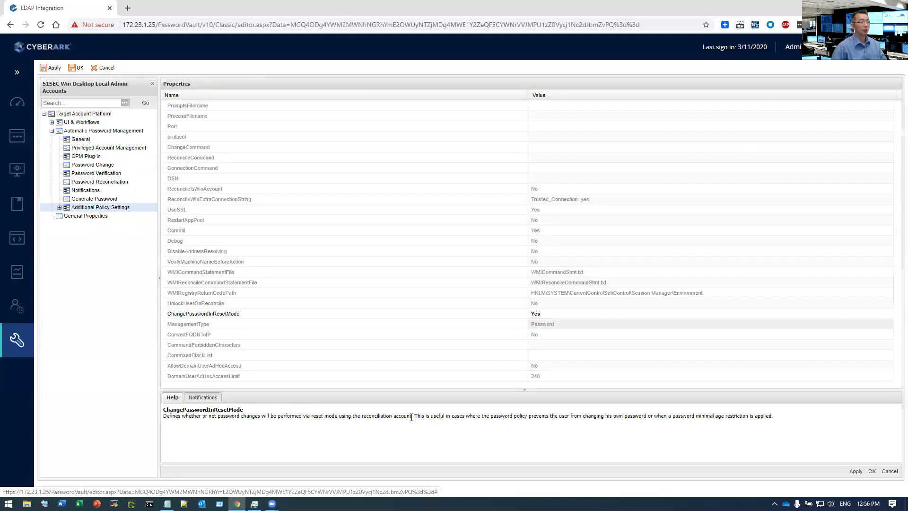
left_click_drag(411, 417, 390, 417)
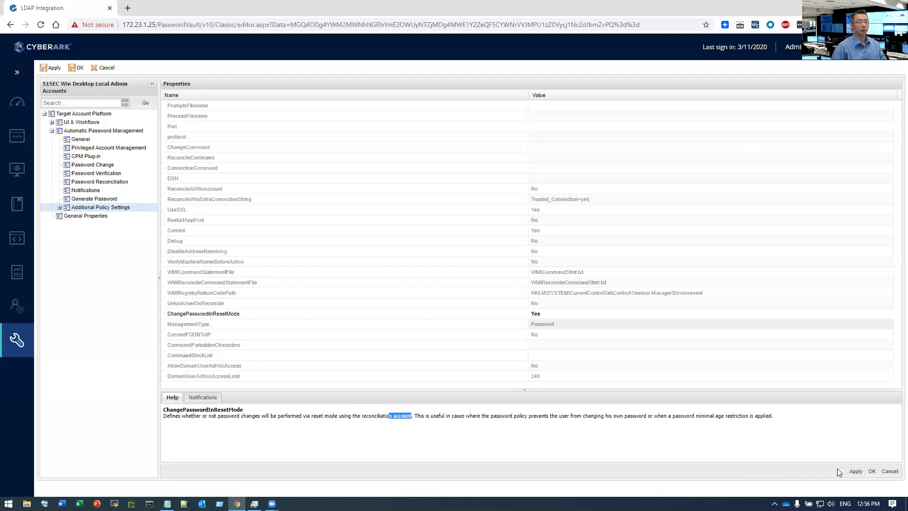
left_click(855, 471)
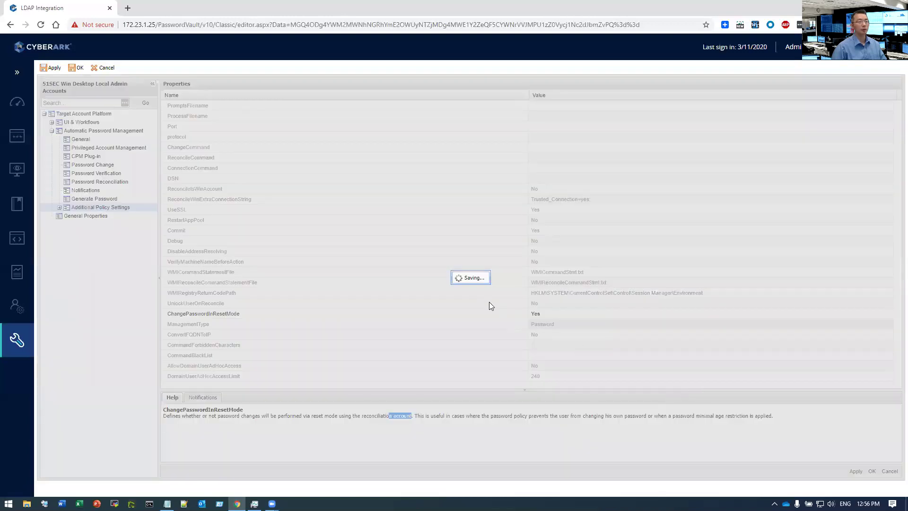
left_click(472, 280)
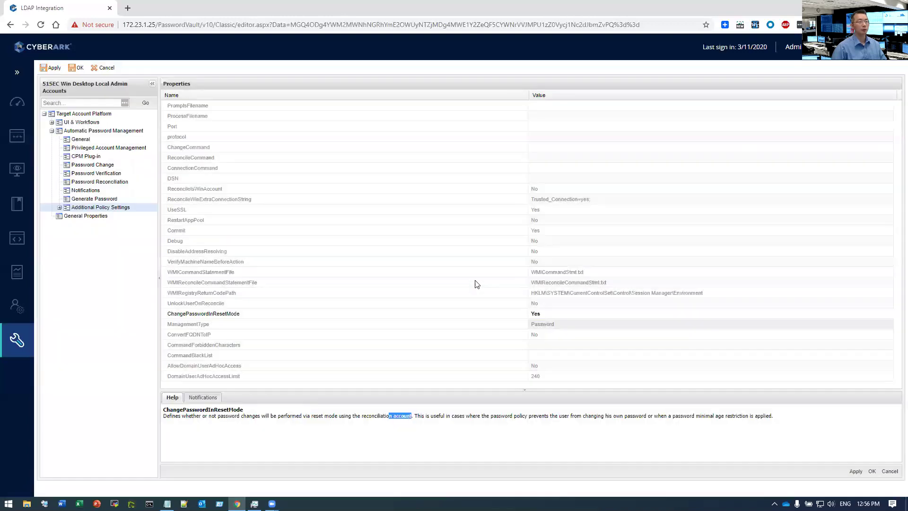
left_click(870, 471)
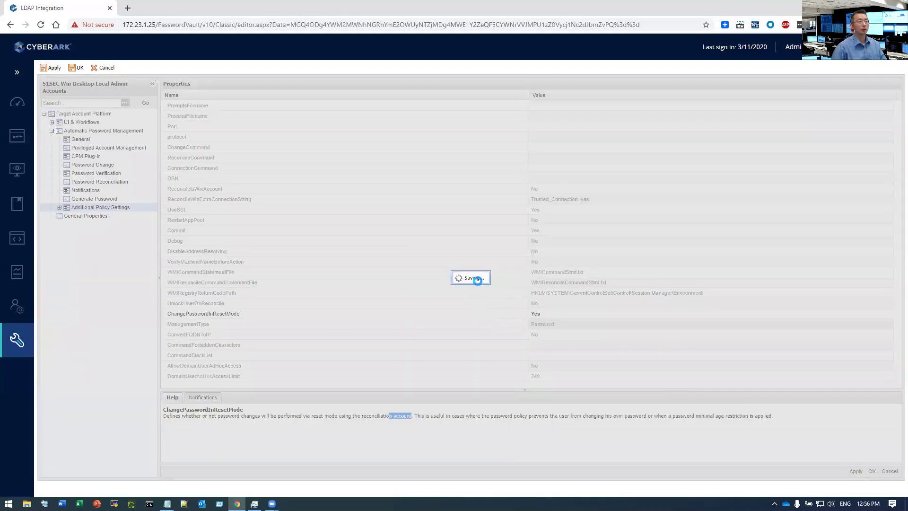
left_click(476, 281)
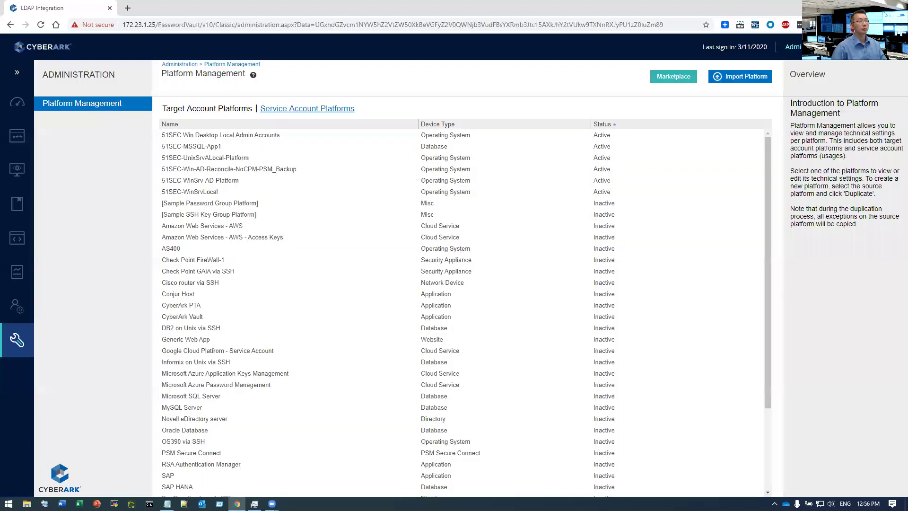
Log out and sign back in with a different user's username and password.
left_click(792, 47)
left_click(720, 208)
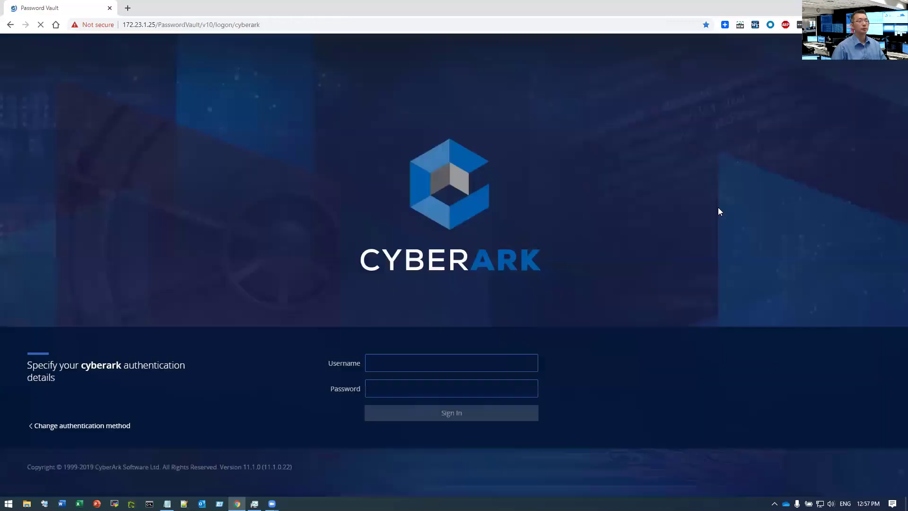
left_click(462, 361)
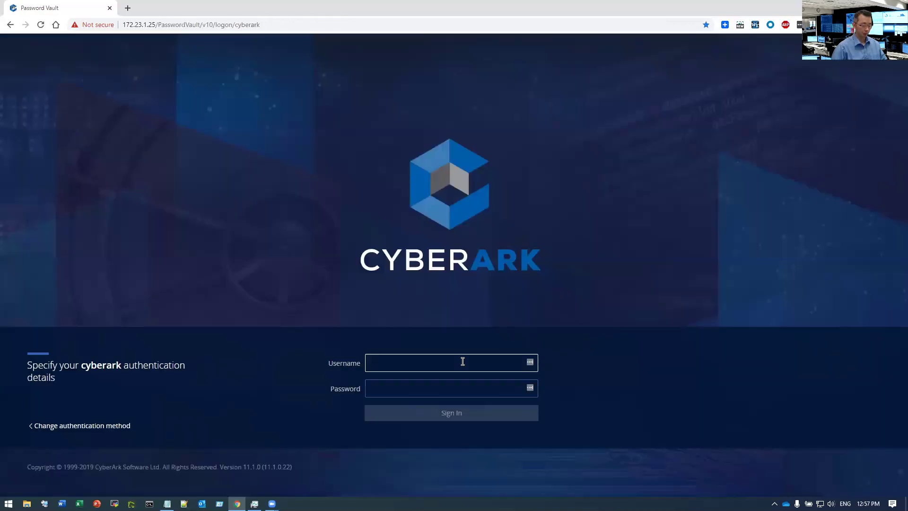
type("netsec")
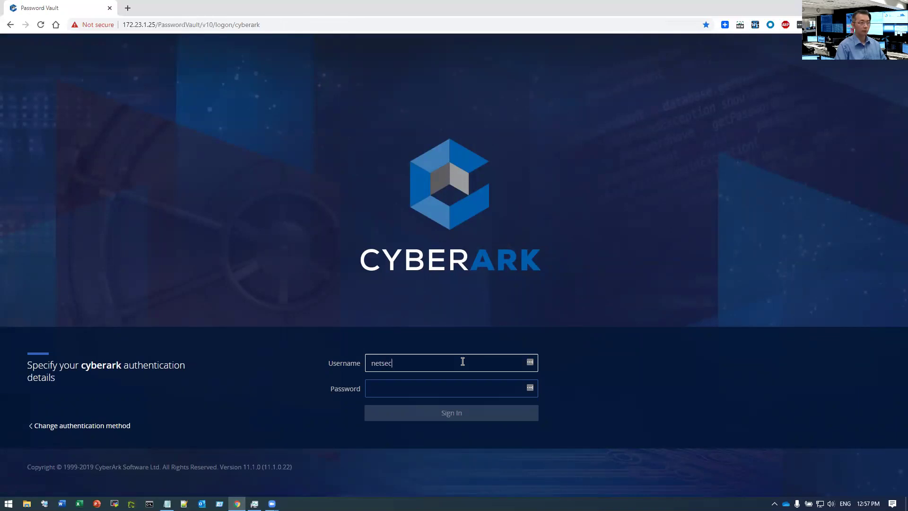
key("Tab")
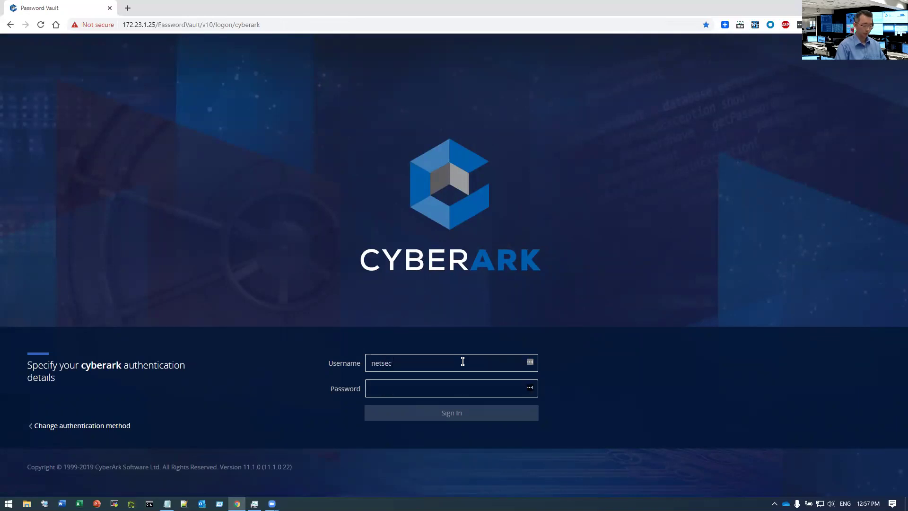
type("****")
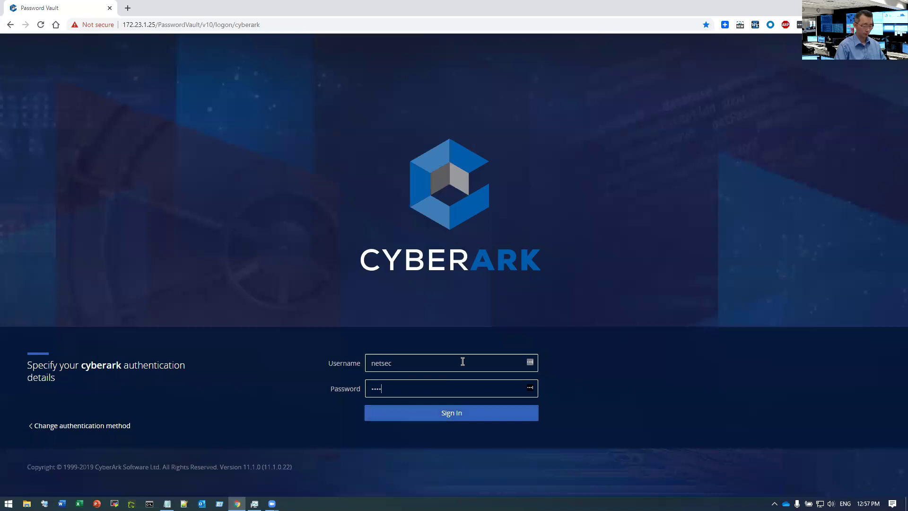
type("**")
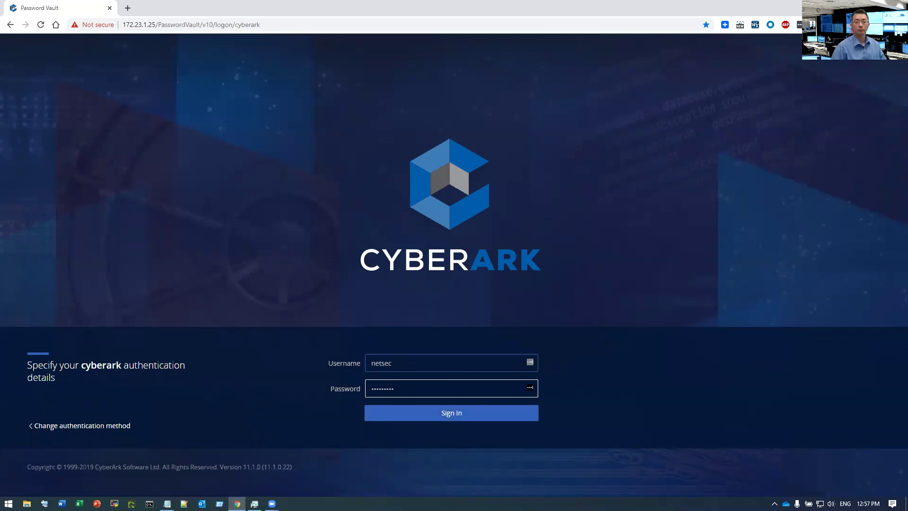
key("Return")
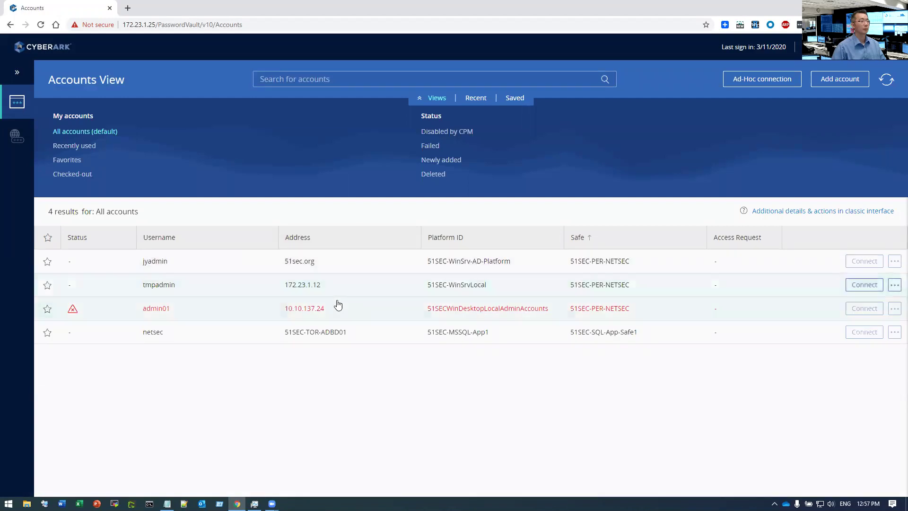
Reveal admin01's current password, compare it with the Notepad copy, and open the vault-only change form.
left_click(336, 311)
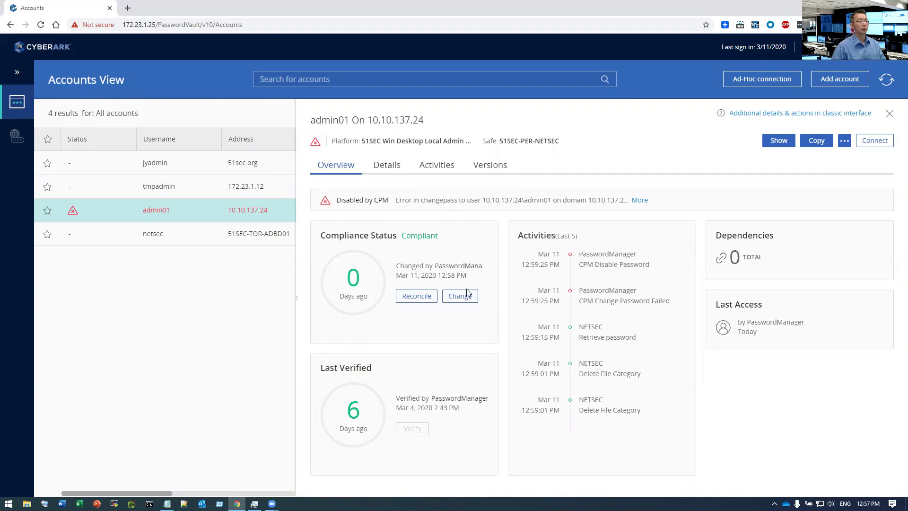
left_click(778, 141)
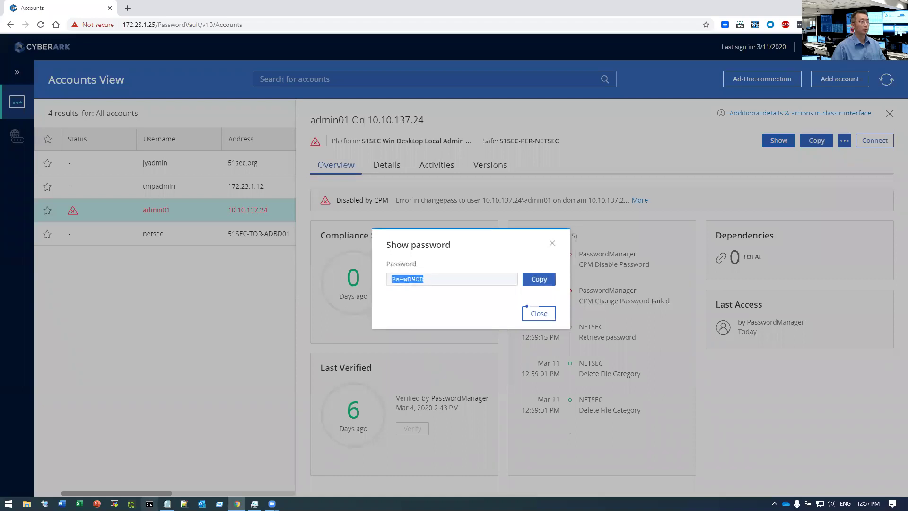
key("alt+Tab")
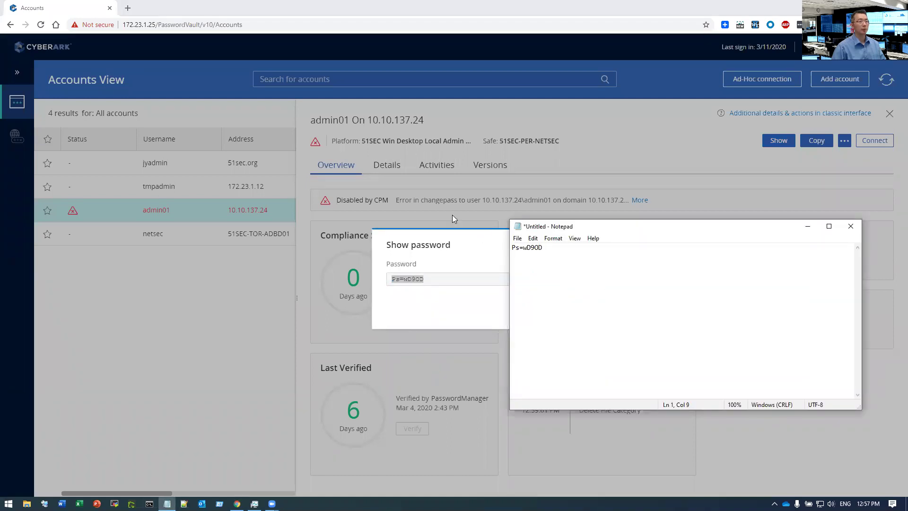
key("alt+Tab")
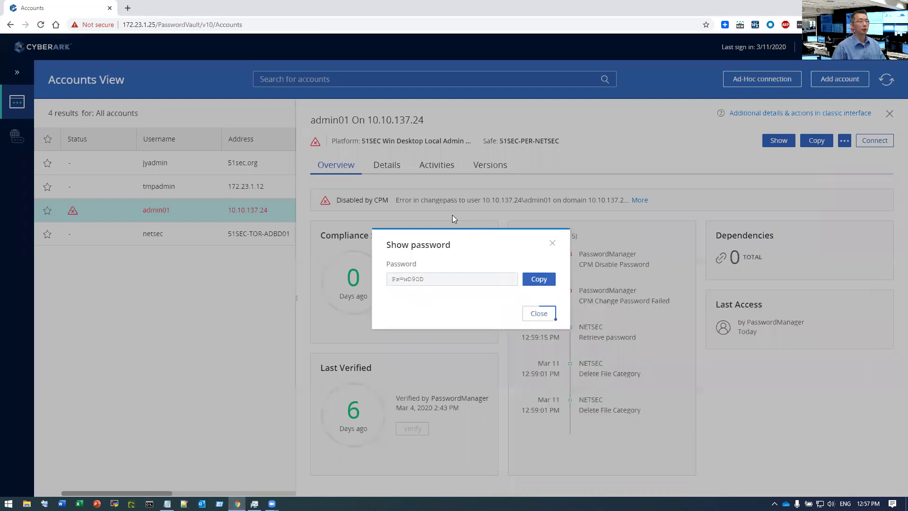
left_click(538, 314)
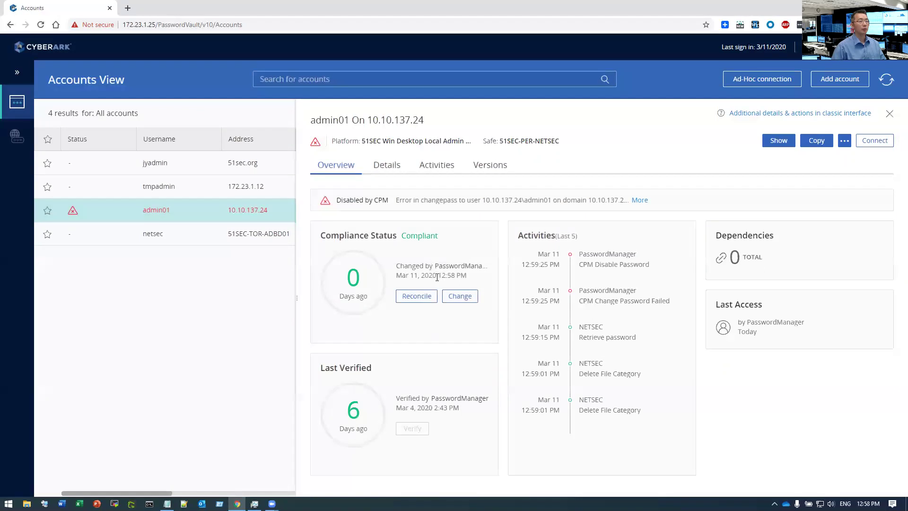
left_click(460, 297)
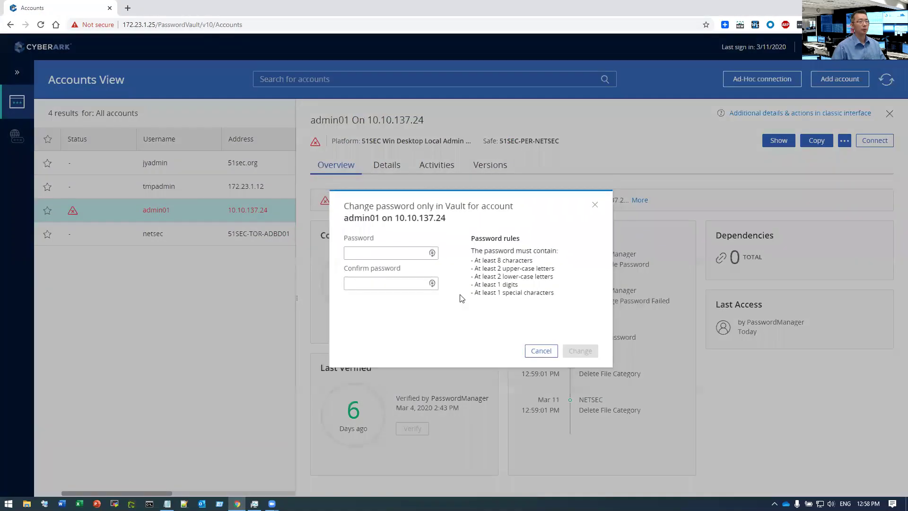
Cancel the vault-only change, resume admin01's CPM management in the classic interface, and return to Accounts.
left_click(541, 350)
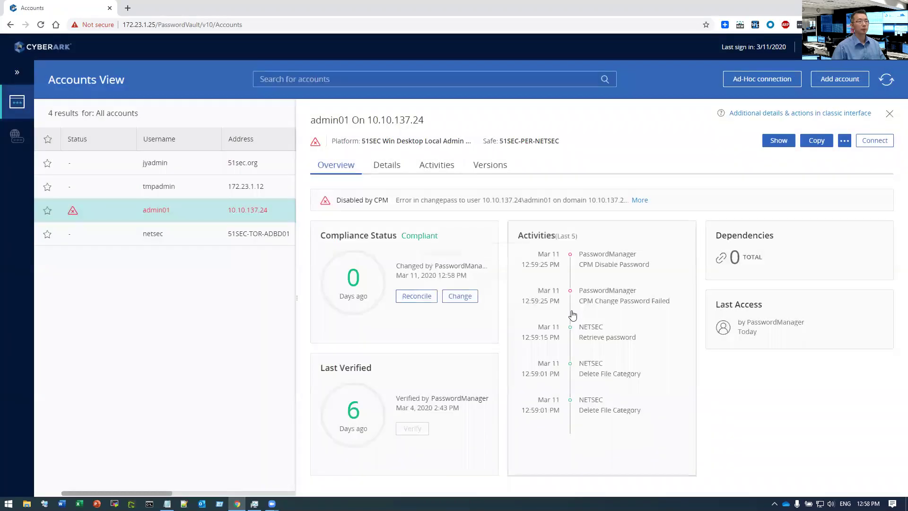
left_click(802, 115)
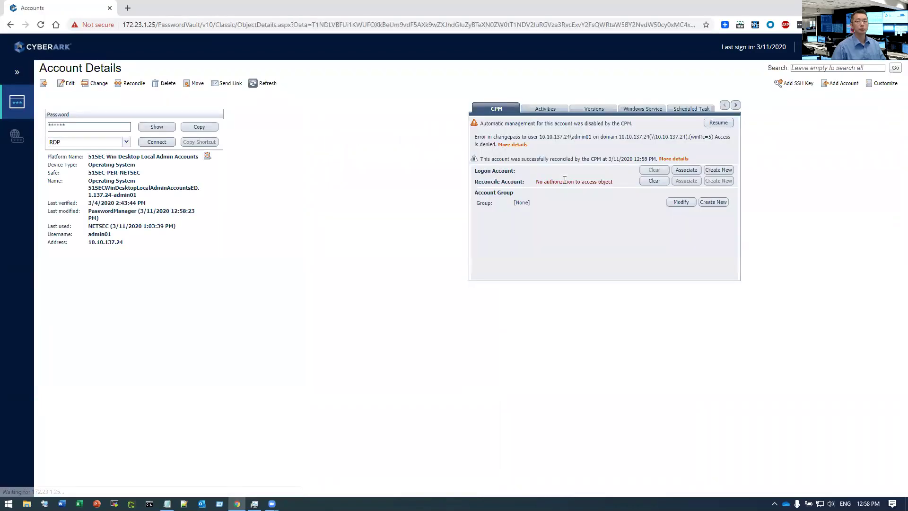
left_click(720, 124)
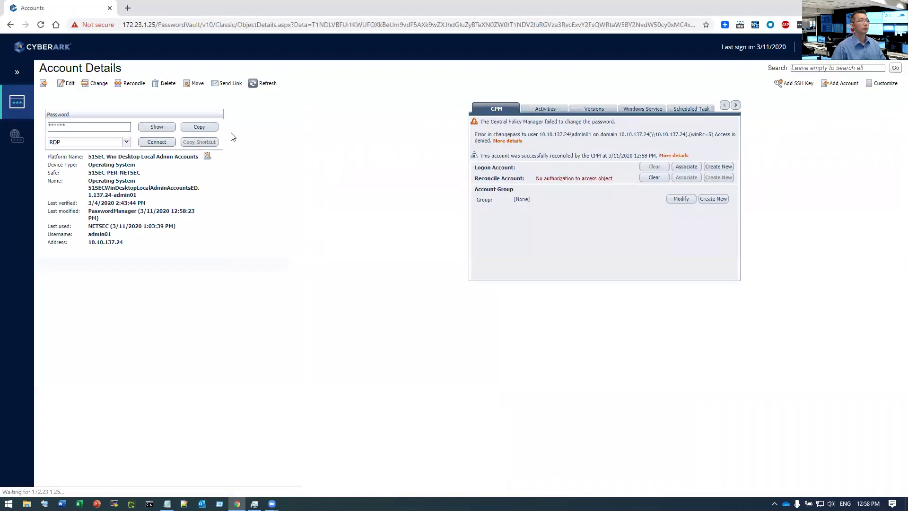
left_click(43, 84)
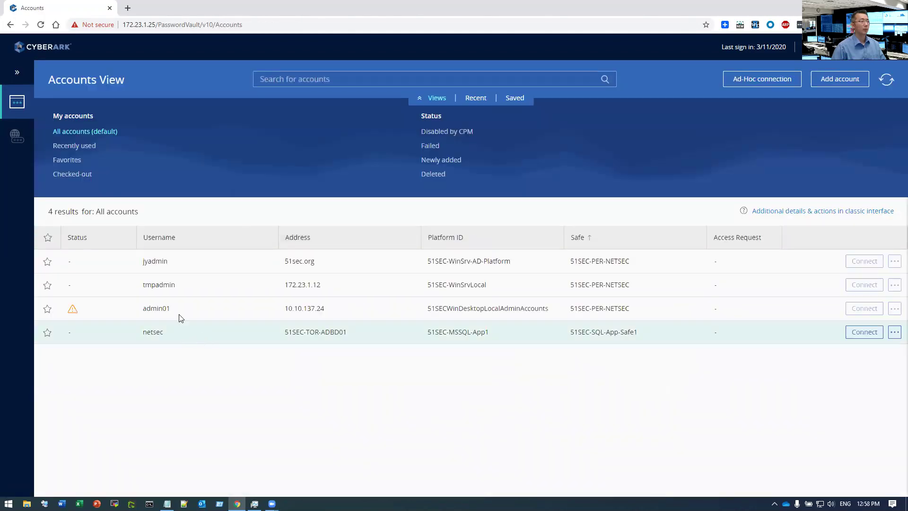
From admin01's account details, have the CPM change its password to a new random value.
left_click(178, 311)
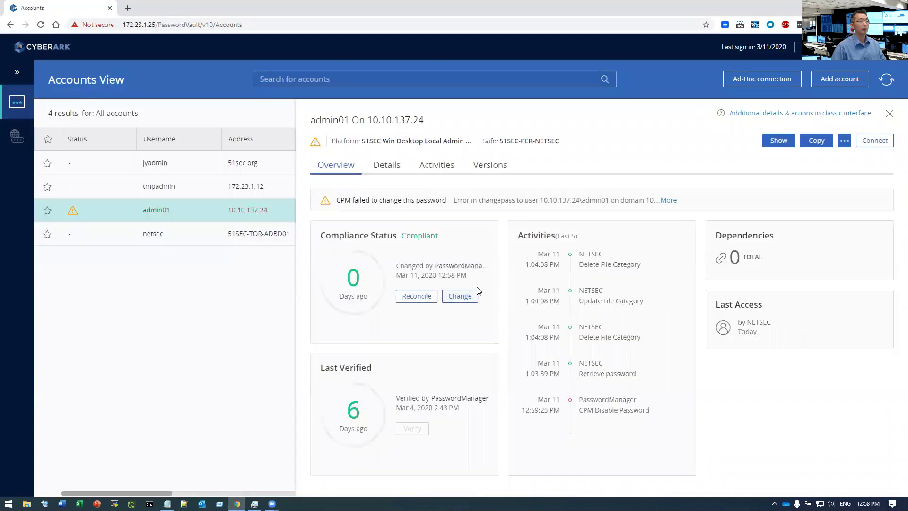
left_click(461, 297)
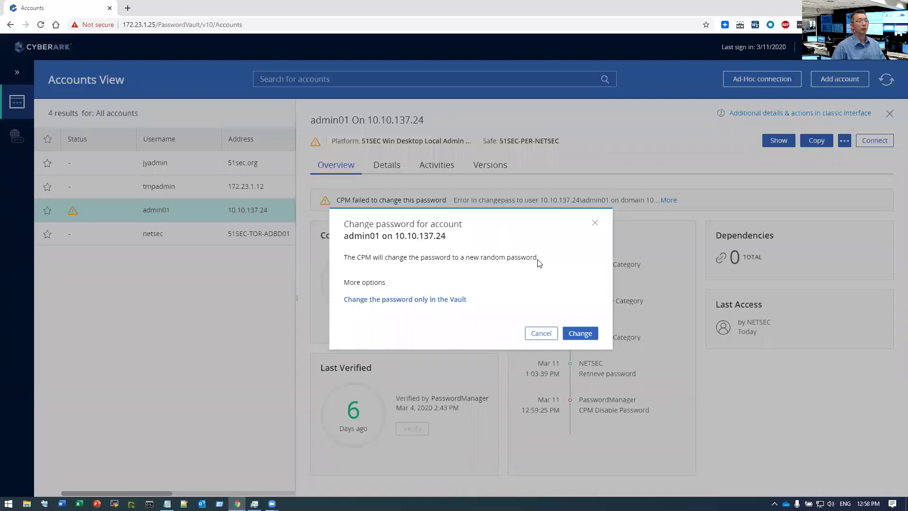
left_click(580, 334)
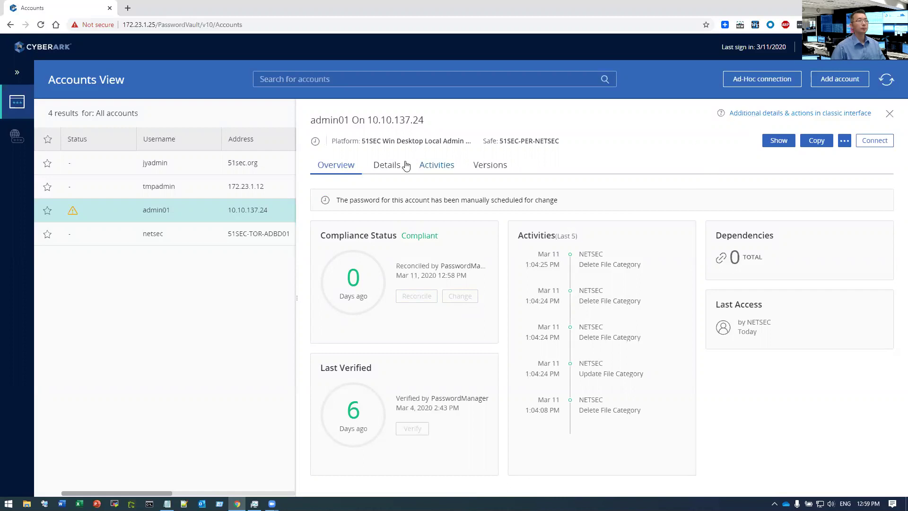
Check admin01's Activities, Details and Overview to confirm PasswordManager changed the password, then open classic view.
left_click(452, 170)
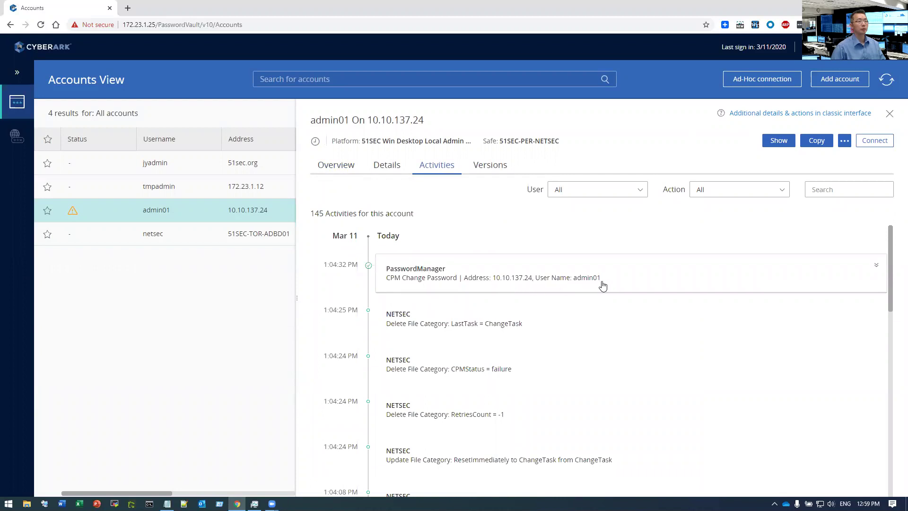
left_click(391, 168)
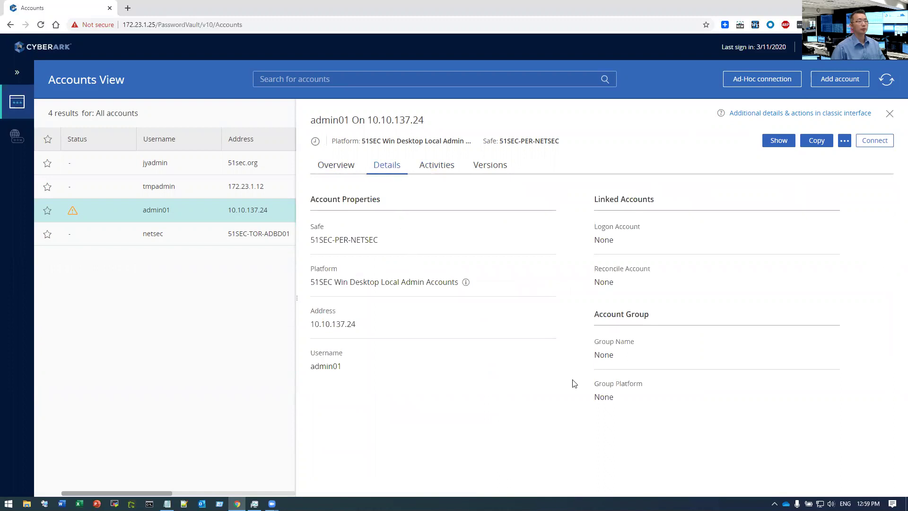
left_click(355, 175)
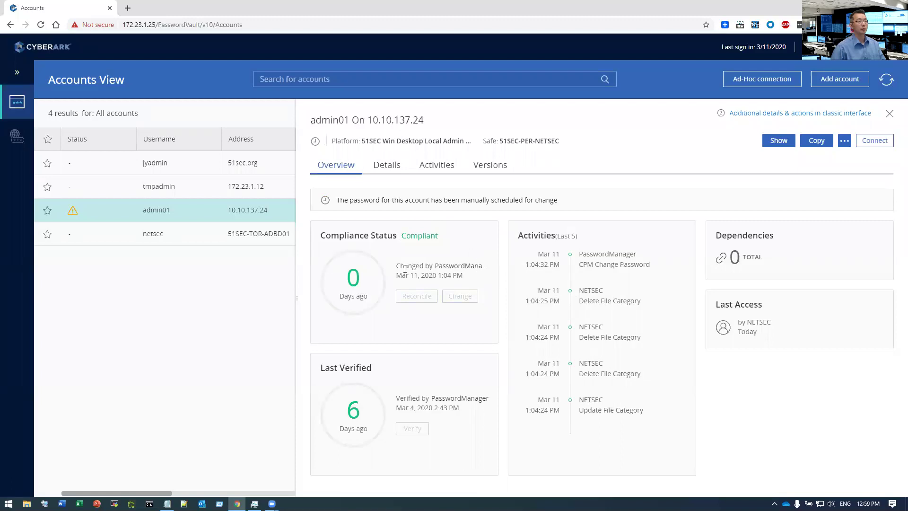
left_click_drag(396, 266, 483, 268)
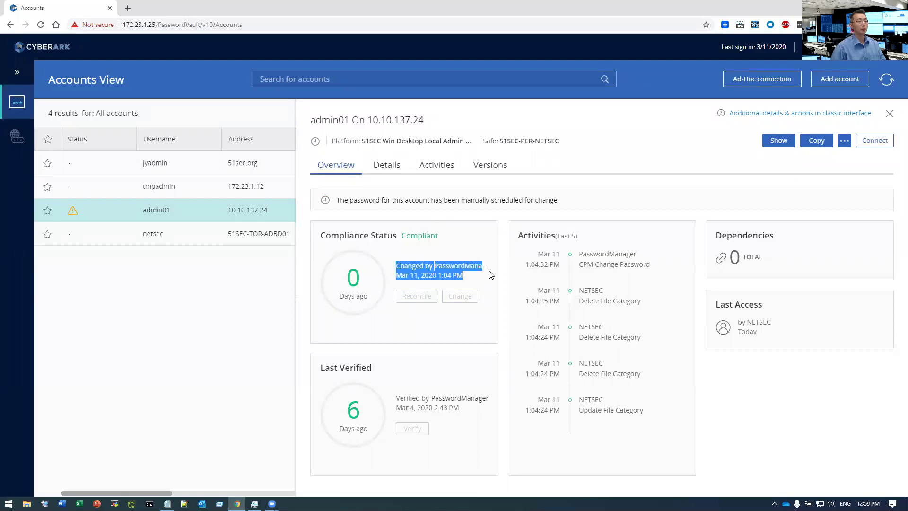
left_click(814, 115)
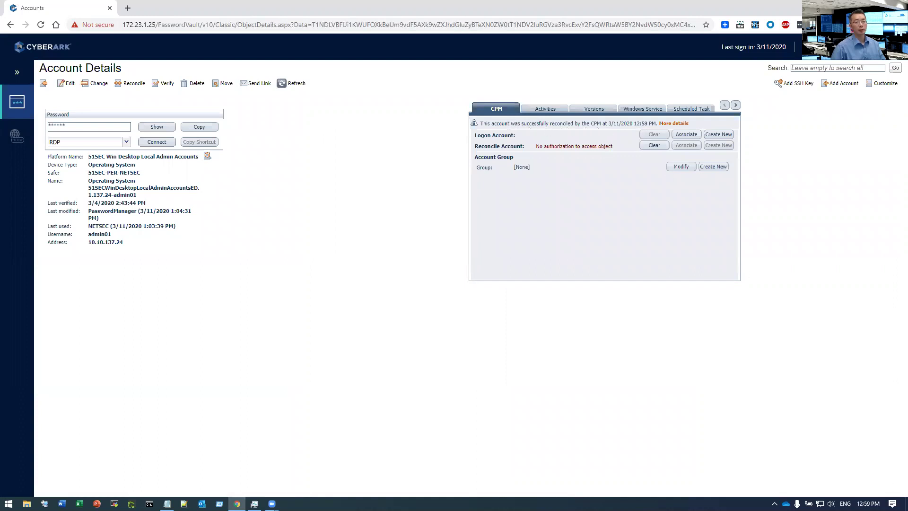
Read the ResetImmediately entry in Last CPM Activity, then show admin01's new password beside the Notepad copy.
left_click(868, 503)
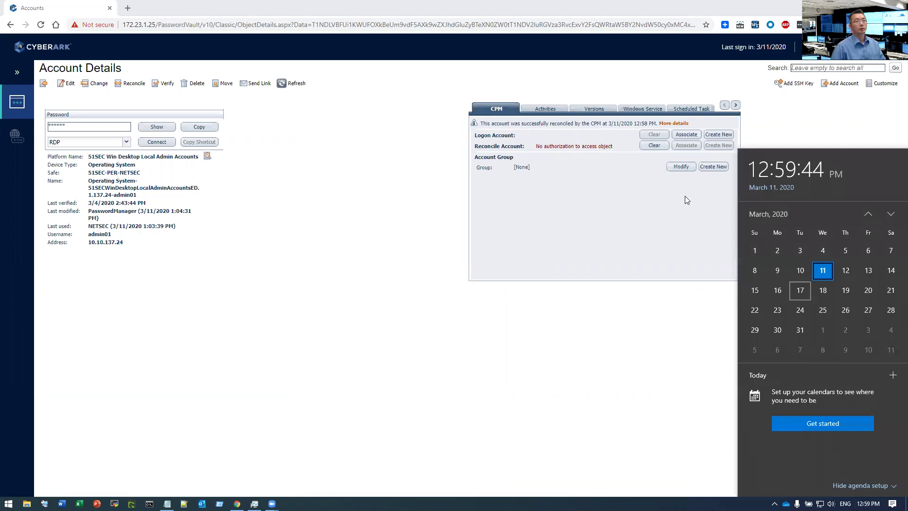
left_click(680, 127)
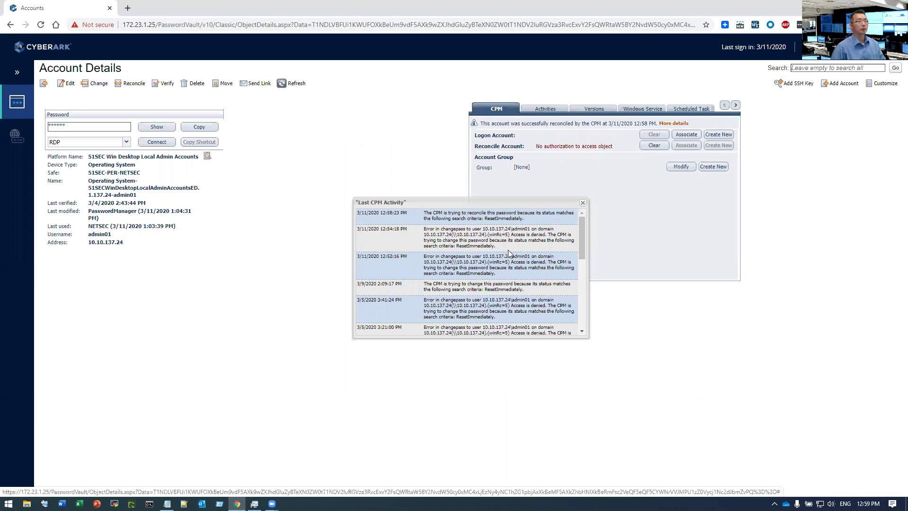
left_click_drag(539, 220, 422, 215)
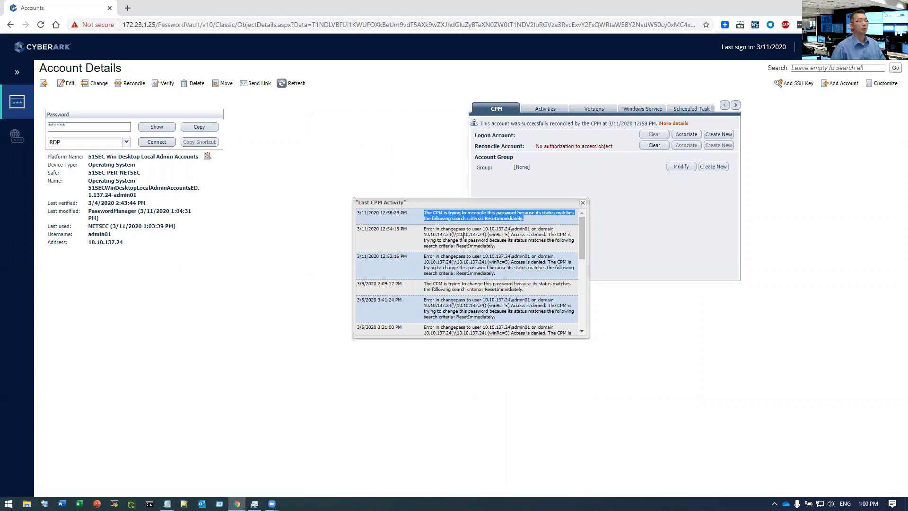
left_click(583, 203)
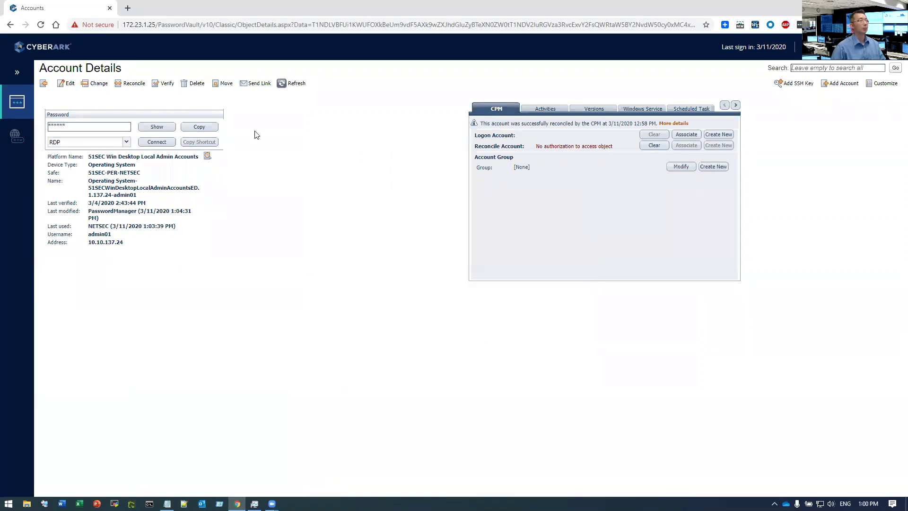
left_click(158, 126)
left_click(166, 503)
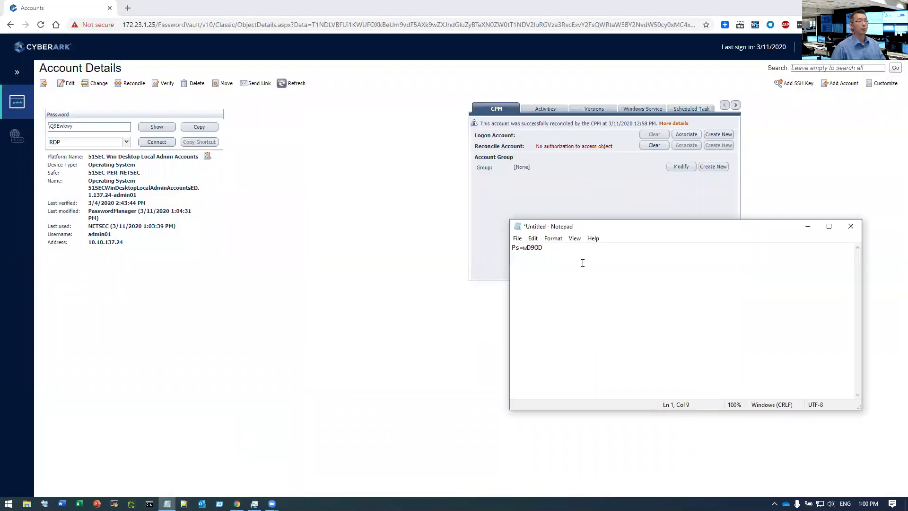